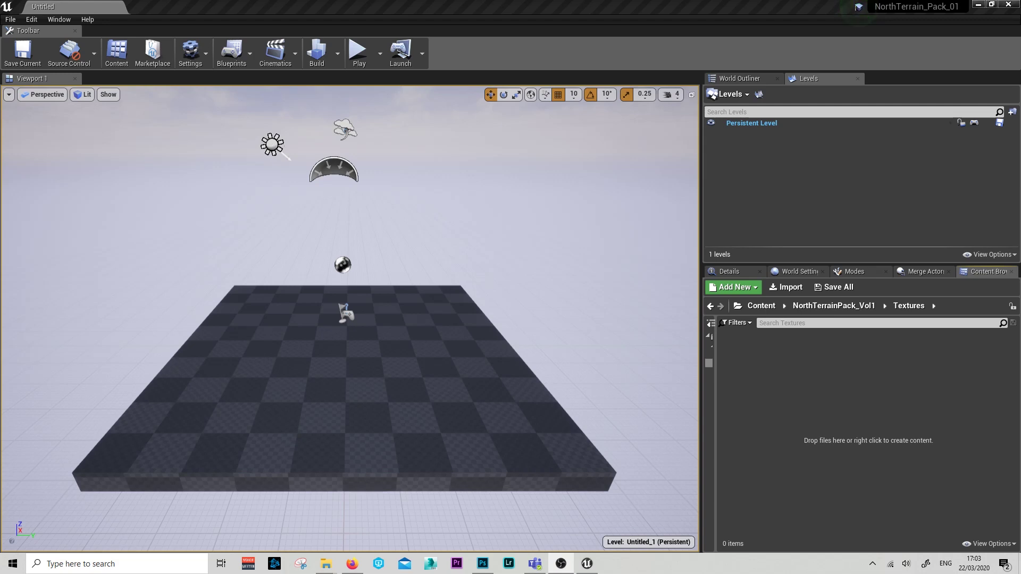
- Switch to Photoshop and fill the blank white canvas with black
left_click(483, 563)
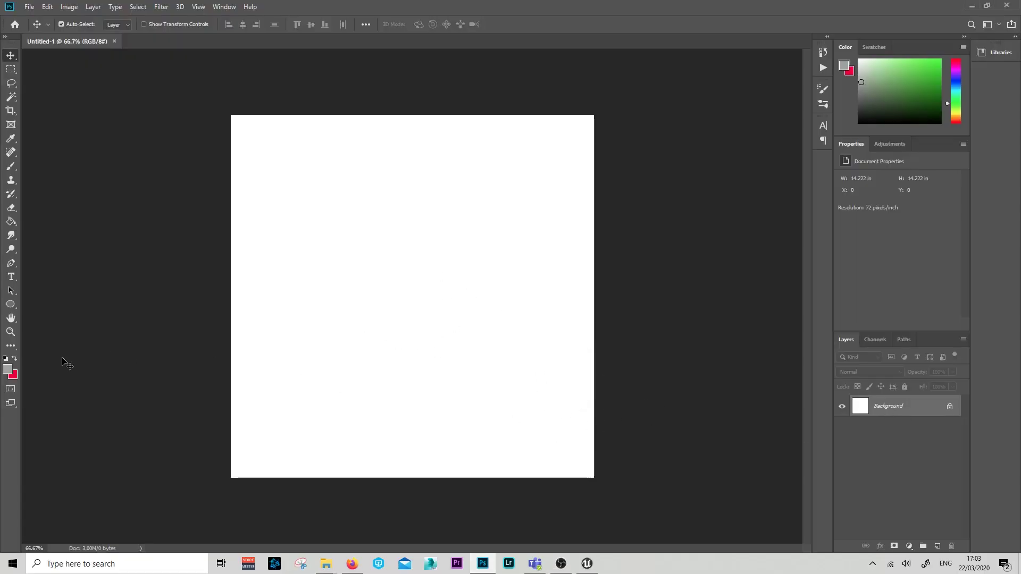
left_click(7, 371)
left_click_drag(106, 294, 49, 337)
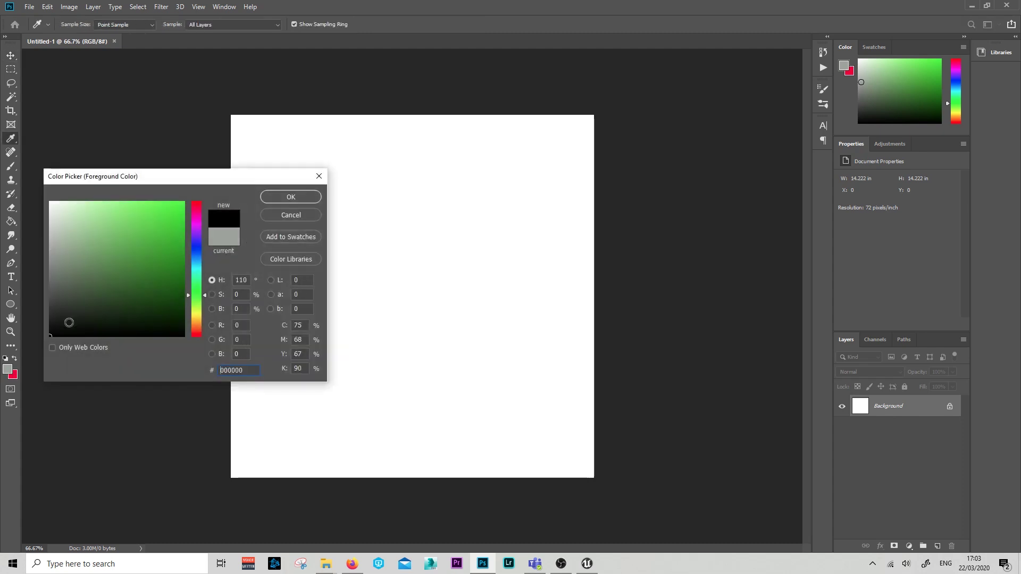
left_click(279, 195)
key("g")
left_click(392, 303)
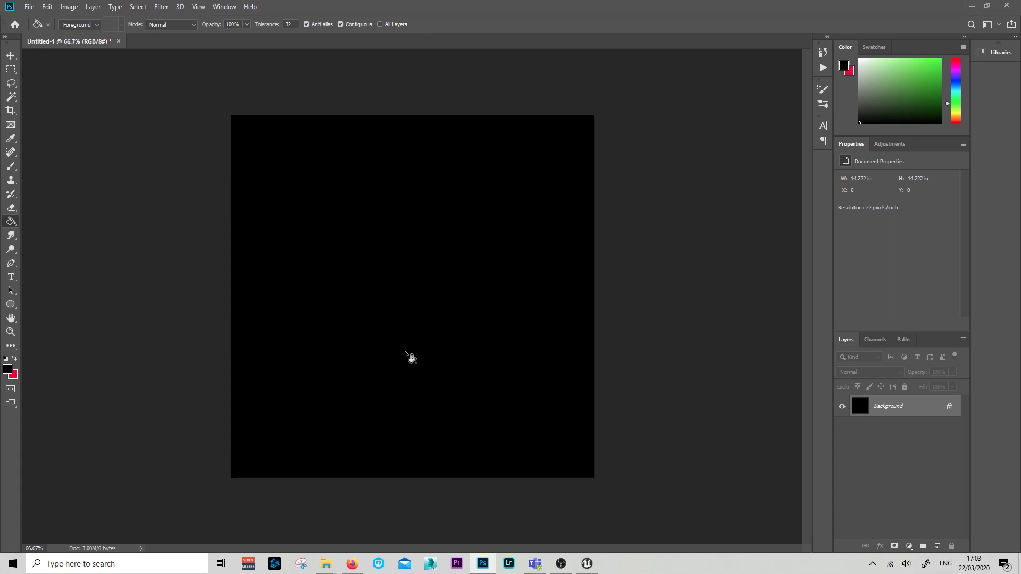
- Paint a white vertical streak about 1.36 in wide and 12.72 in tall on a new layer, building up brightness toward its middle
key("b")
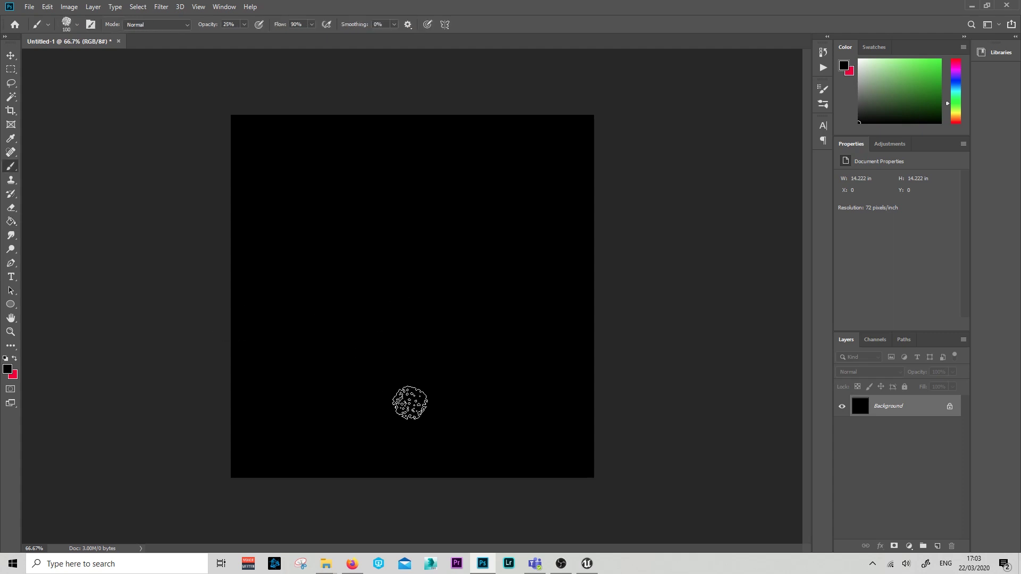
left_click(8, 368)
left_click(54, 205)
left_click(292, 196)
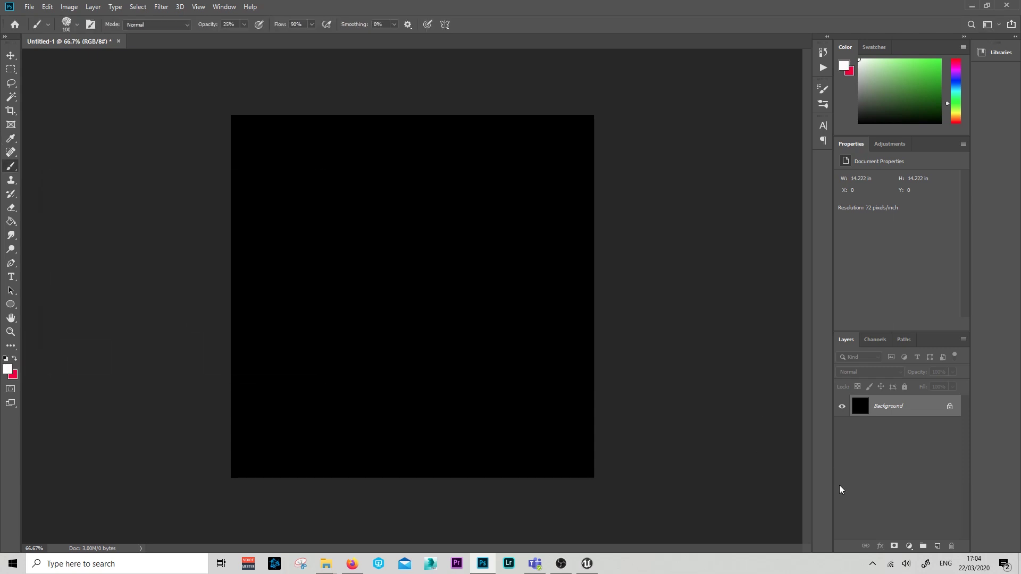
key("ctrl+shift+alt+n")
left_click_drag(406, 429, 412, 138)
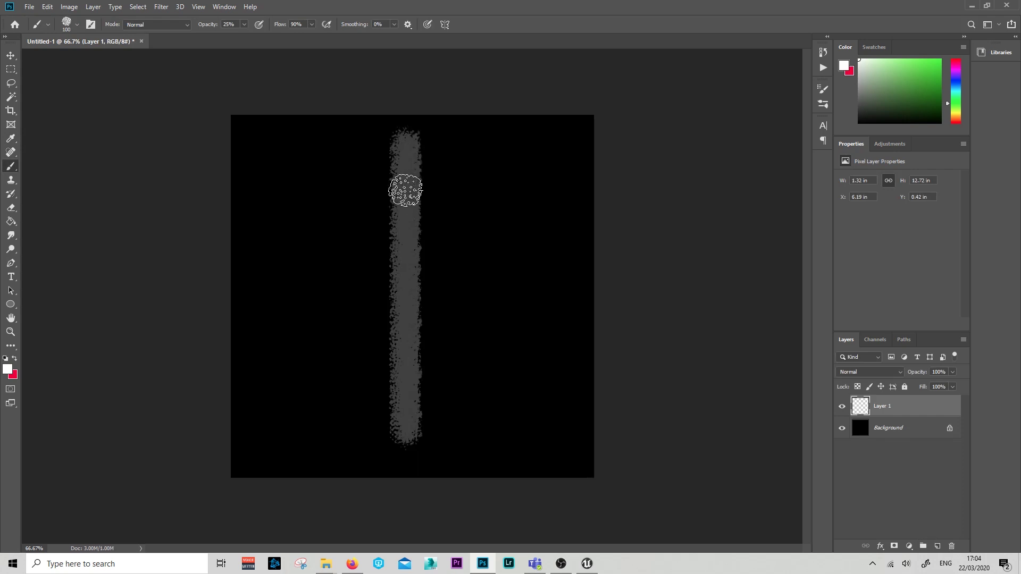
mouse_move(404, 198)
left_mouse_down()
mouse_move(406, 406)
mouse_move(413, 230)
mouse_move(401, 280)
mouse_move(411, 391)
left_mouse_up()
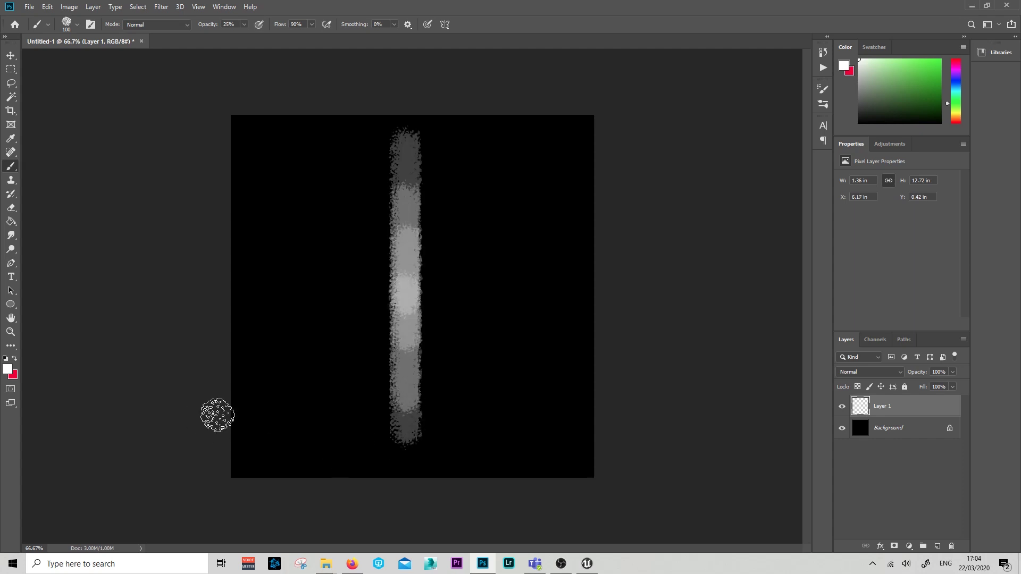
- Save the image as Mask_01.tga, then switch to Unreal Engine and import it into the Textures folder
left_click(29, 6)
left_click(69, 125)
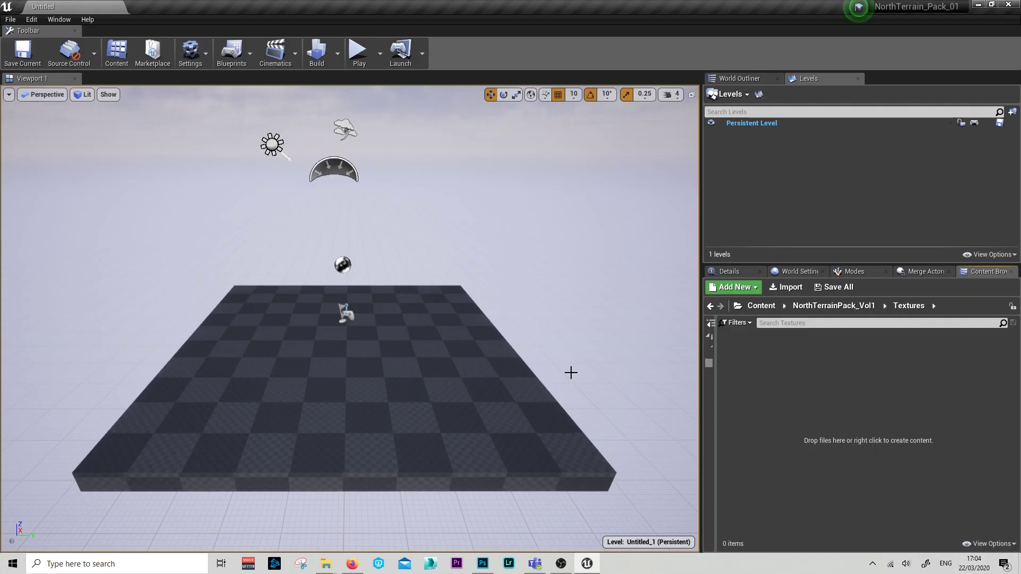
right_click(739, 355)
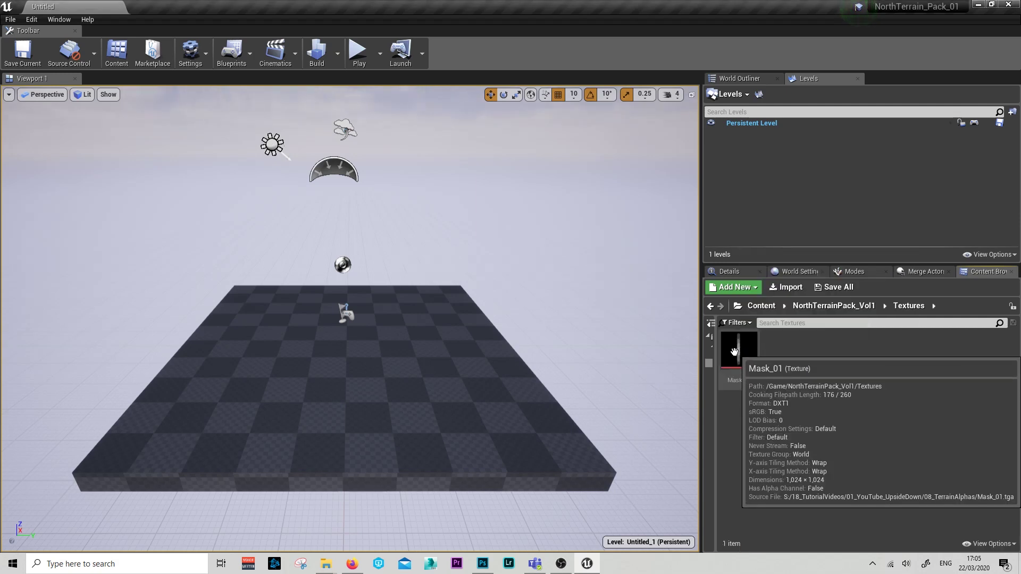
- Delete the checkered floor from the level
right_click_drag(479, 323, 407, 326)
left_click(422, 326)
key("Delete")
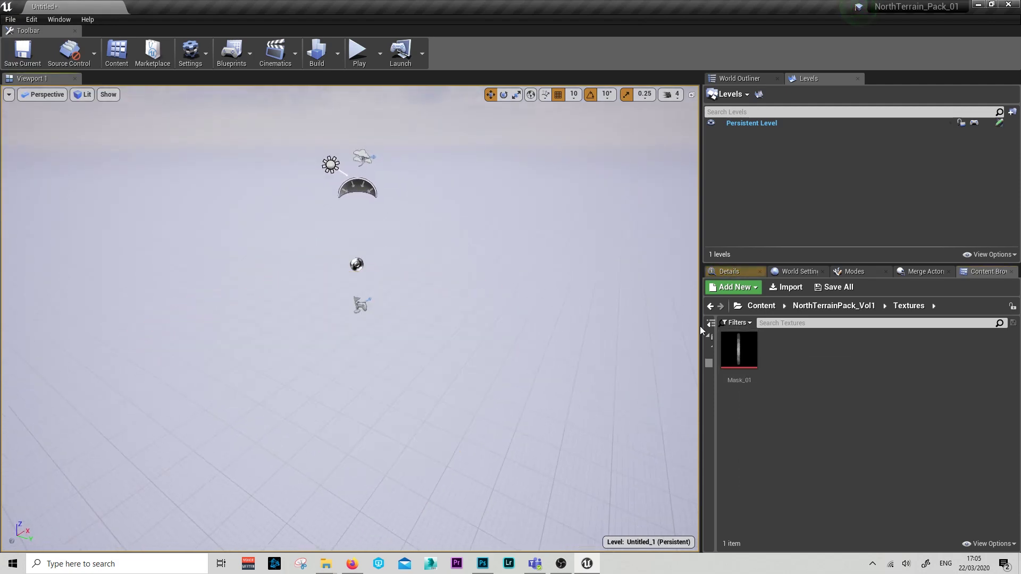
- Create a new landscape with 63×63 quad sections, 1×1 section per component and 8×8 components
left_click(728, 273)
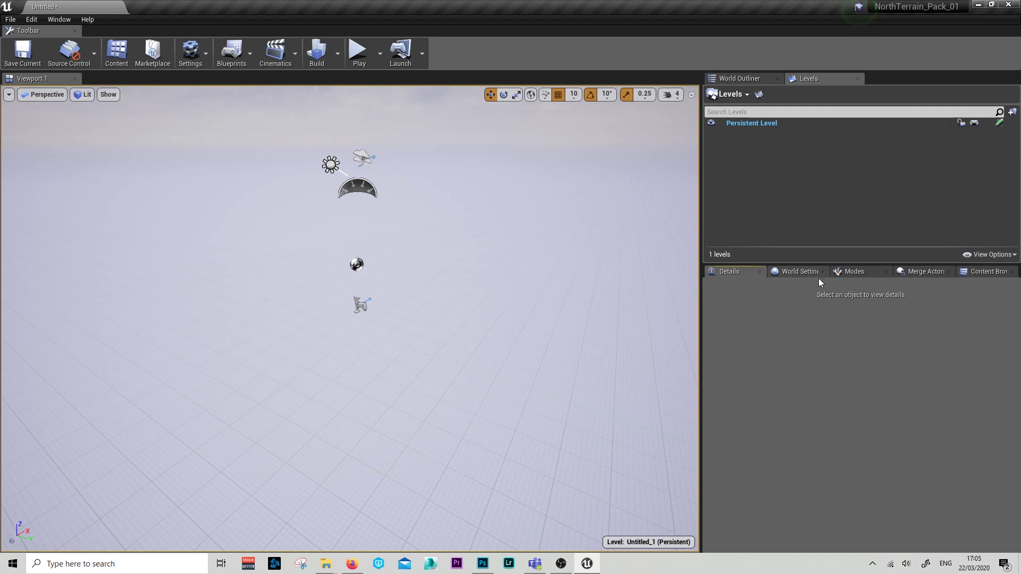
left_click(857, 273)
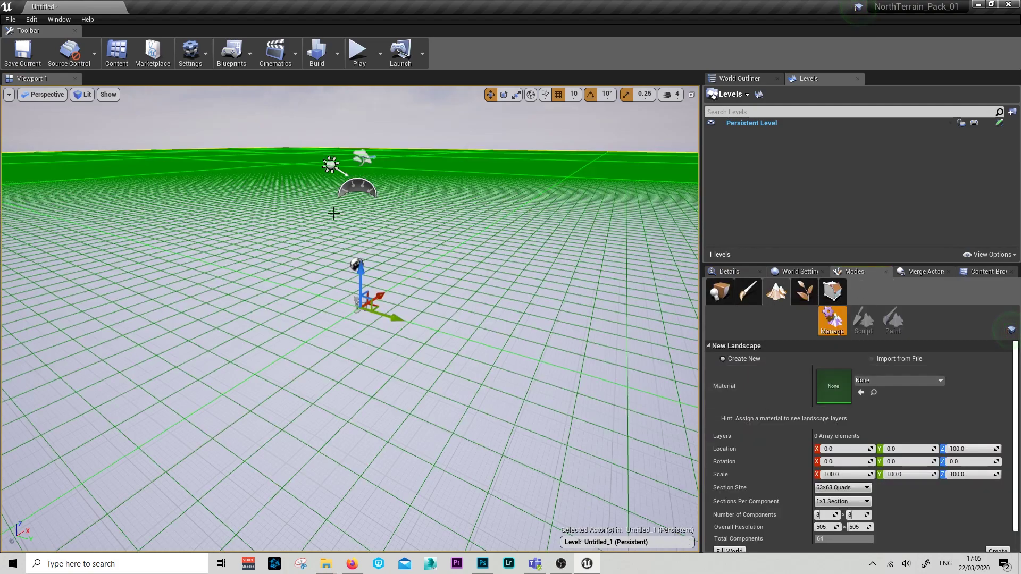
scroll(988, 509, "down", 1)
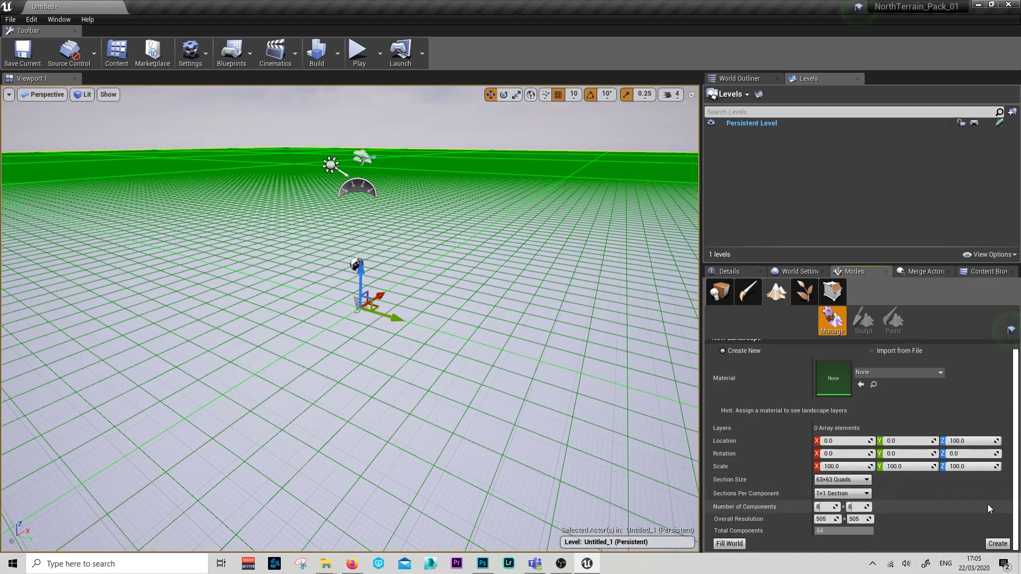
left_click(997, 544)
- Activate landscape sculpting with the Sculpt tool and reduce the circular brush size to 1276
mouse_move(524, 291)
right_mouse_down()
mouse_move(518, 314)
mouse_move(537, 317)
mouse_move(530, 323)
right_mouse_up()
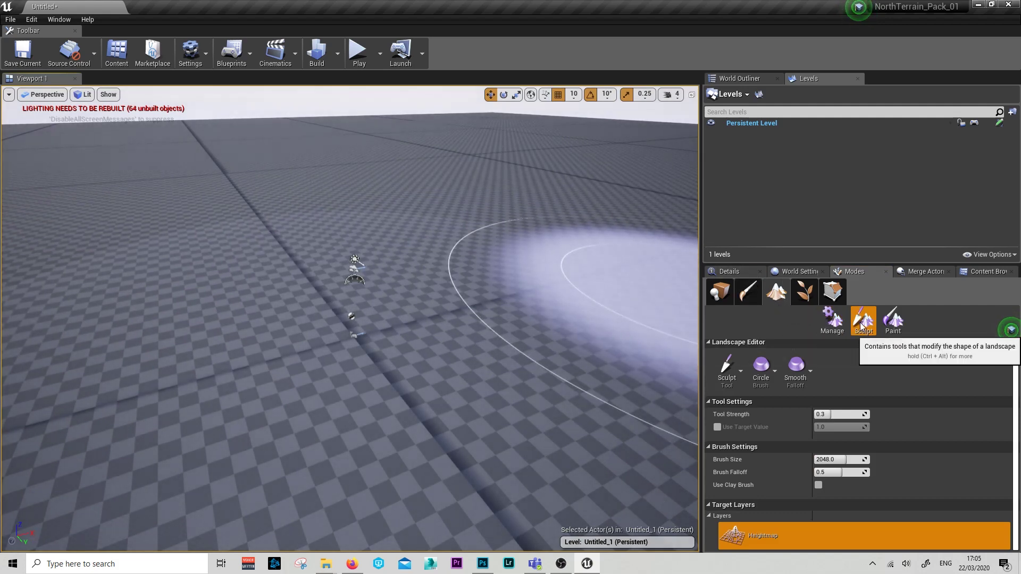
left_click(731, 369)
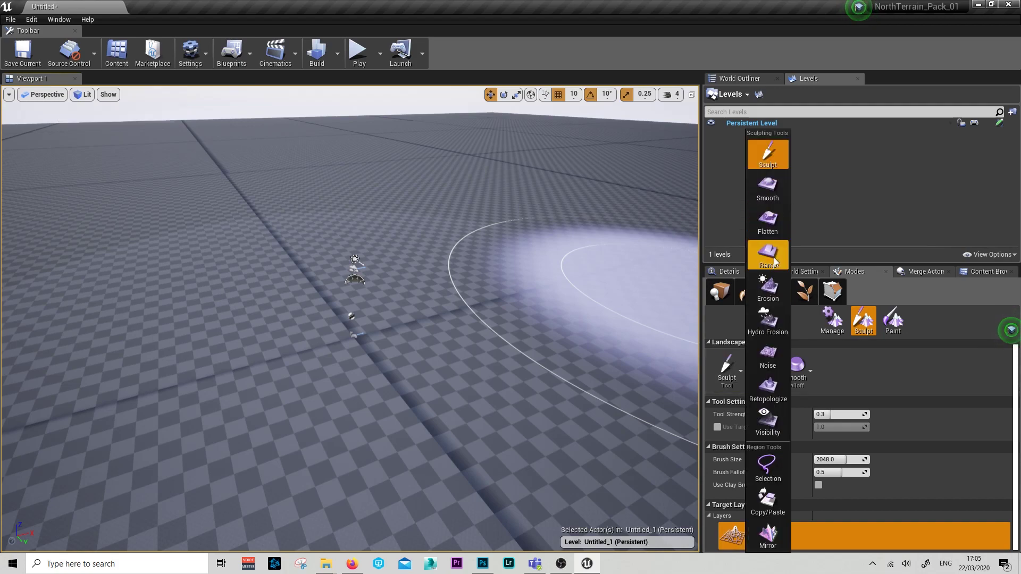
mouse_move(485, 310)
right_mouse_down()
mouse_move(452, 309)
mouse_move(478, 323)
right_mouse_up()
key("bracketleft")
key("bracketleft")
key("bracketleft")
key("bracketleft")
key("bracketleft")
key("bracketleft")
key("bracketleft")
key("bracketleft")
key("bracketleft")
key("bracketleft")
key("bracketleft")
key("bracketright")
key("bracketright")
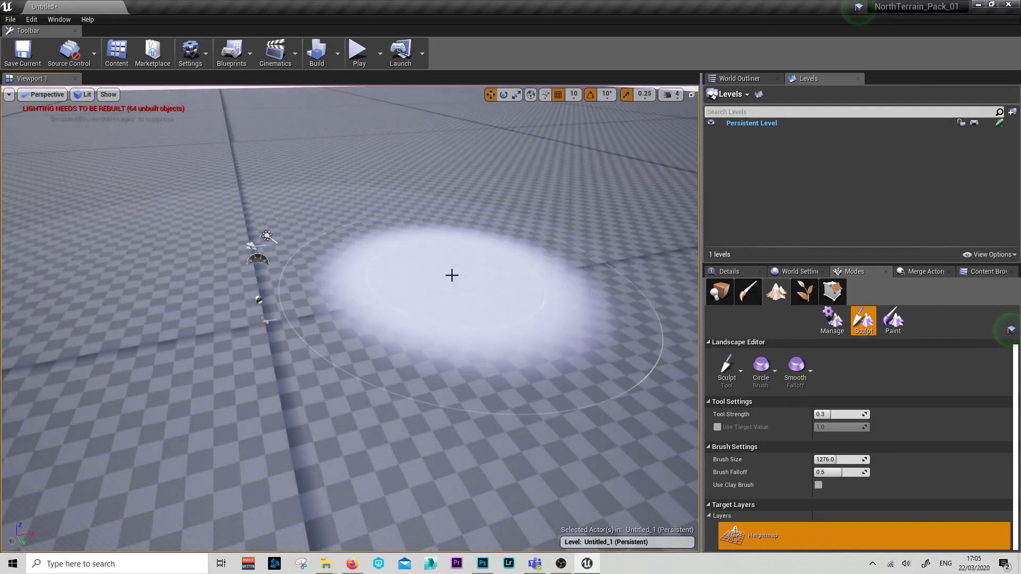
- Sculpt a group of smooth, rounded hills near the middle of the landscape with the circular brush
left_click_drag(450, 268, 458, 292)
right_click_drag(458, 292, 534, 277)
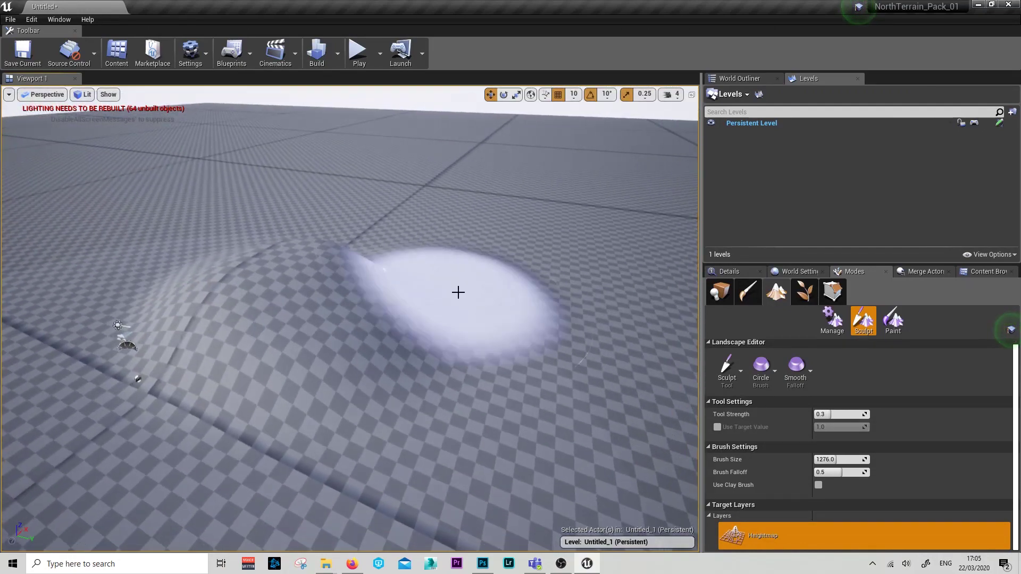
left_click_drag(458, 292, 540, 333)
right_click_drag(540, 333, 590, 362)
left_click_drag(540, 333, 564, 300)
right_click_drag(564, 299, 500, 303)
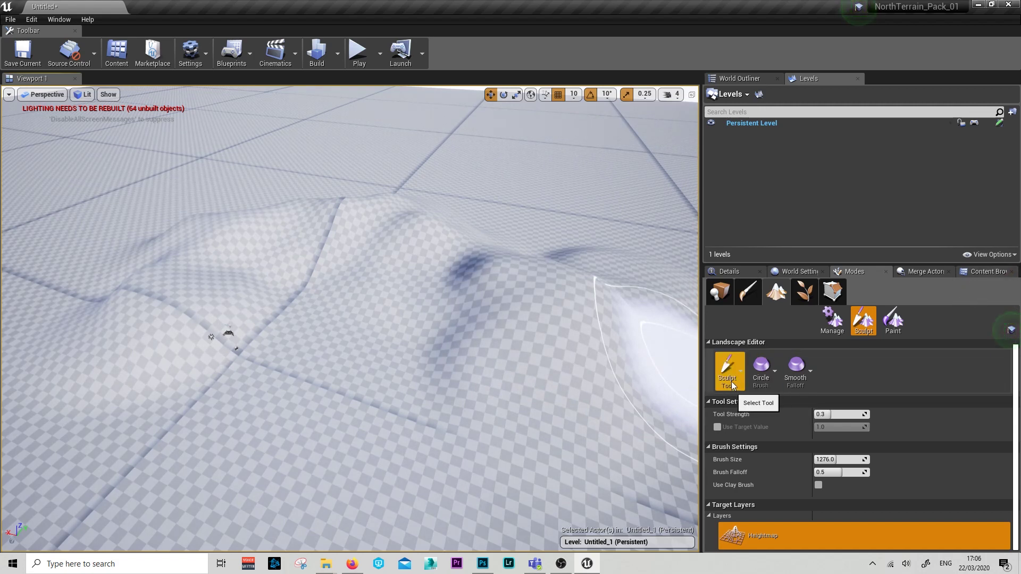
- Change the sculpting brush to Alpha and assign the Mask_01 texture to it
left_click(766, 382)
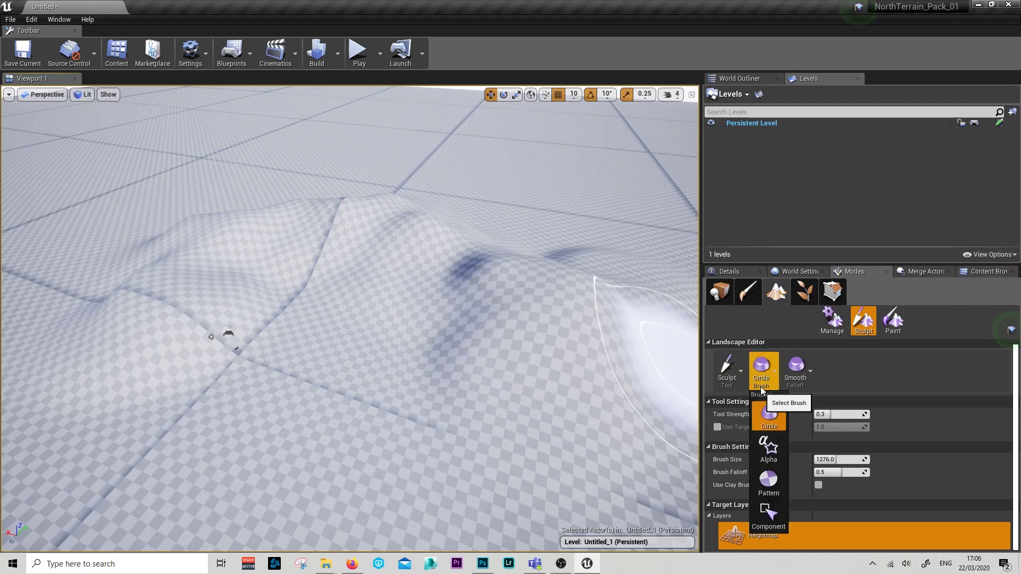
left_click(769, 449)
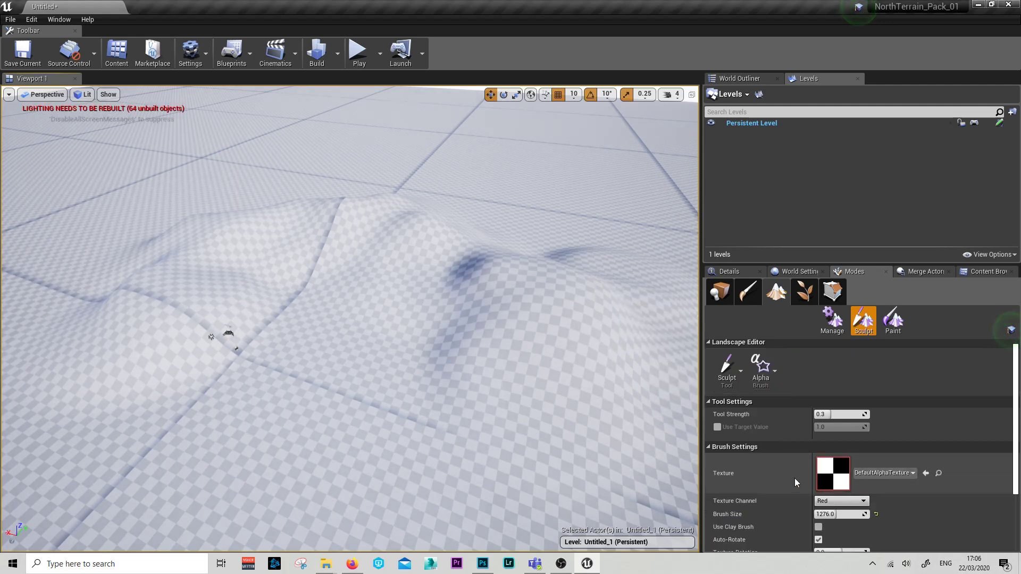
left_click(883, 475)
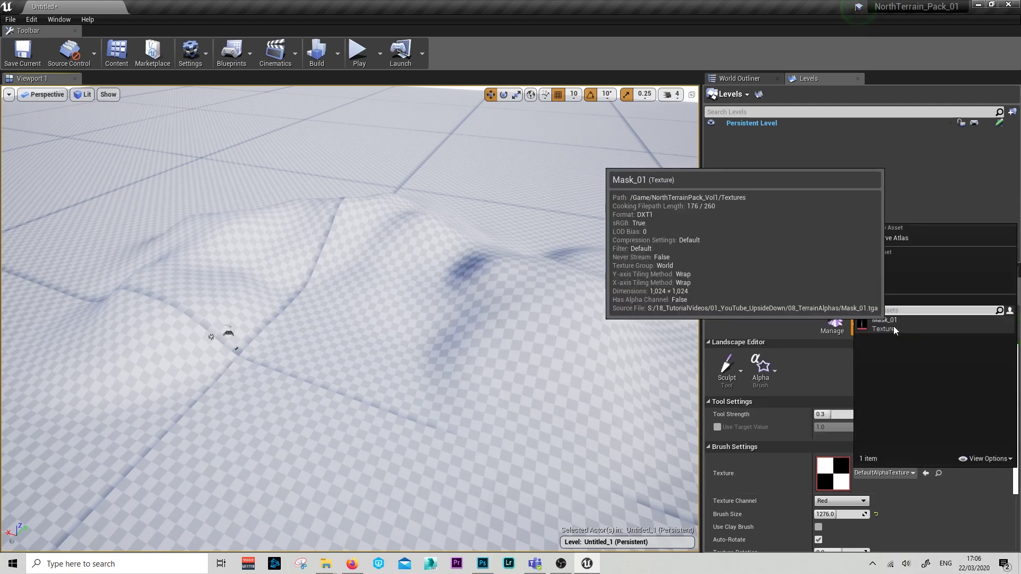
left_click(893, 326)
- Enlarge the alpha brush to 6653 and raise a long, narrow ridge beside the smooth hills
right_click_drag(433, 399, 390, 378)
key("d")
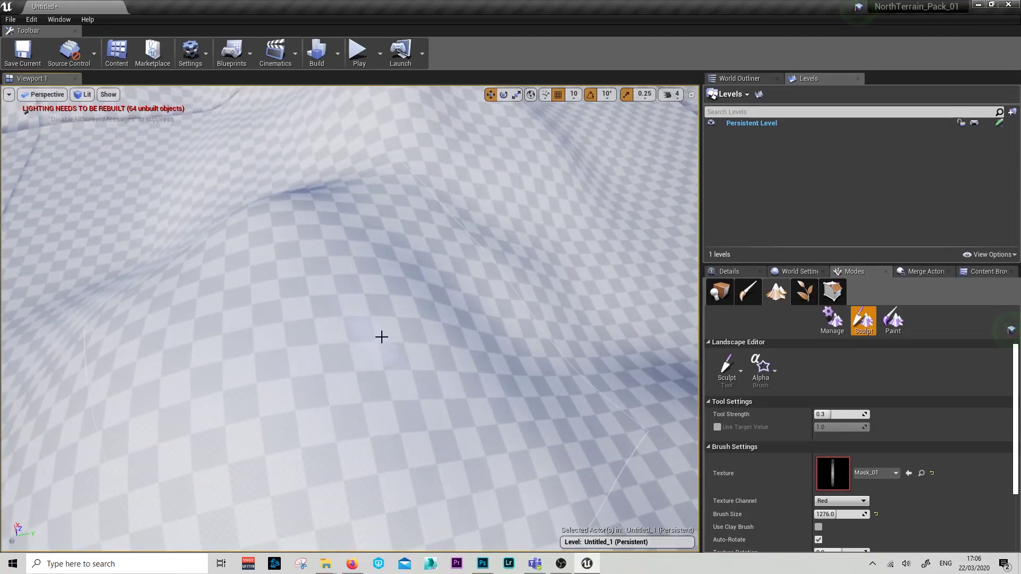
right_click_drag(380, 337, 412, 344)
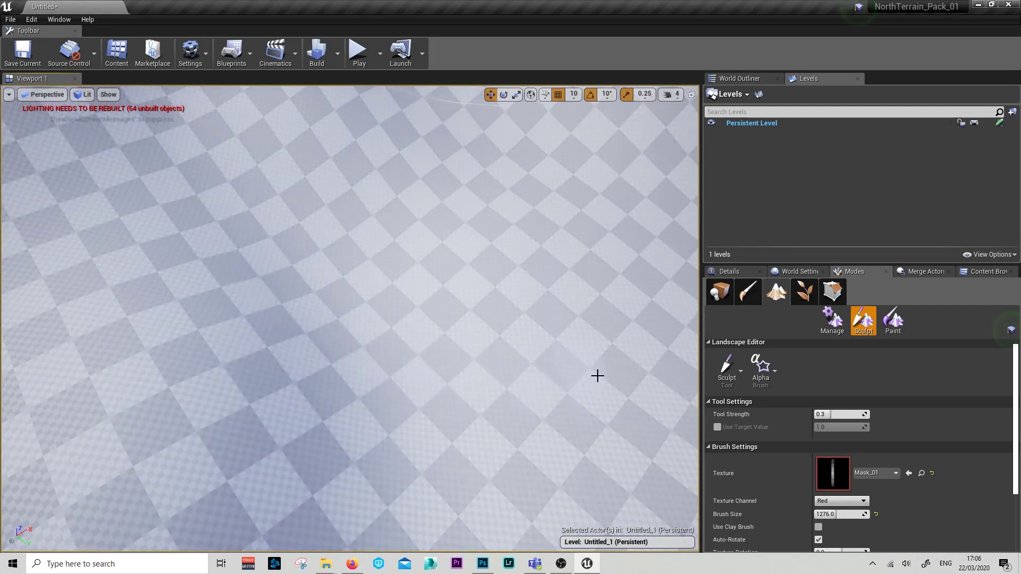
mouse_move(417, 362)
right_mouse_down()
mouse_move(404, 317)
mouse_move(408, 339)
right_mouse_up()
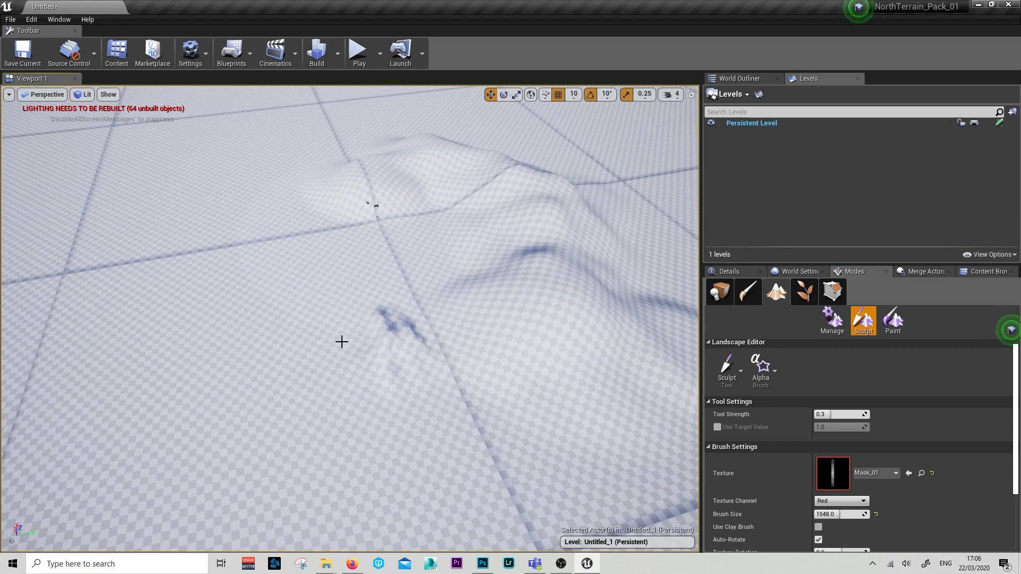
left_click(367, 339)
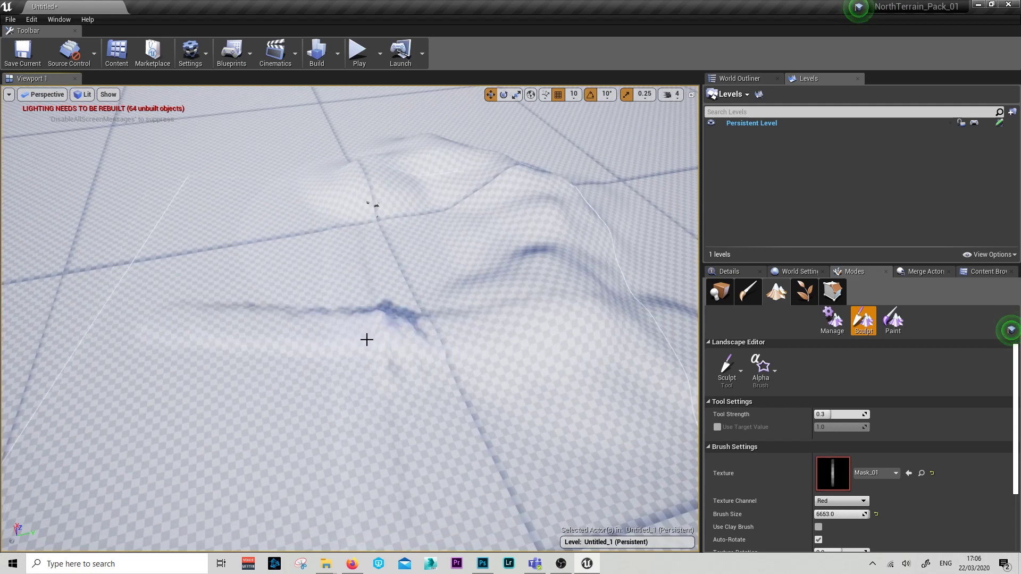
mouse_move(365, 339)
right_mouse_down()
mouse_move(407, 334)
mouse_move(410, 348)
right_mouse_up()
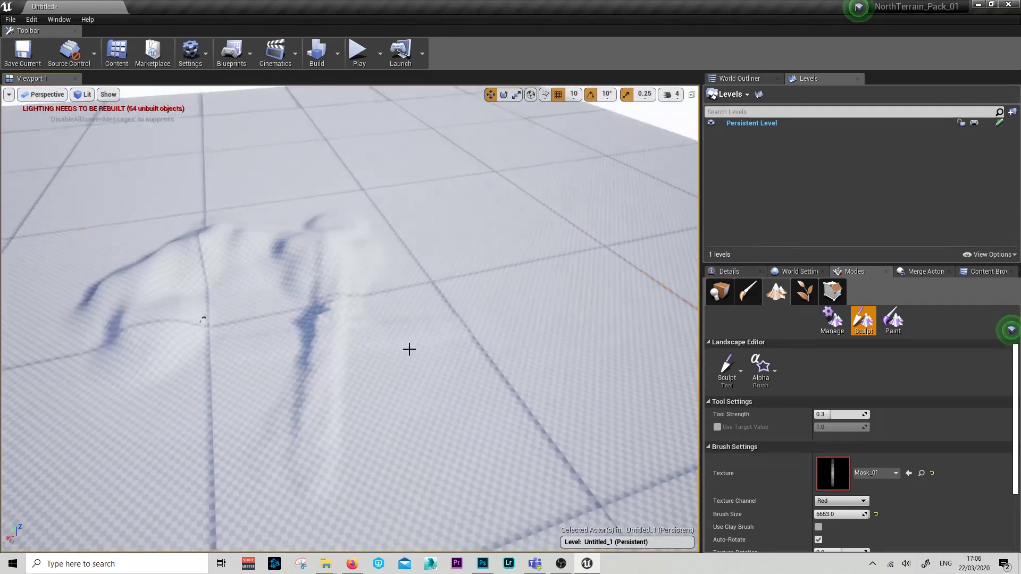
- Sculpt a jagged mountain range outward from the ridge with repeated Mask_01 strokes in varying directions
left_click_drag(444, 339, 449, 342)
right_click_drag(449, 342, 442, 333)
mouse_move(442, 333)
left_mouse_down()
mouse_move(459, 358)
mouse_move(396, 346)
mouse_move(365, 367)
left_mouse_up()
mouse_move(365, 367)
right_mouse_down()
mouse_move(81, 298)
mouse_move(394, 346)
right_mouse_up()
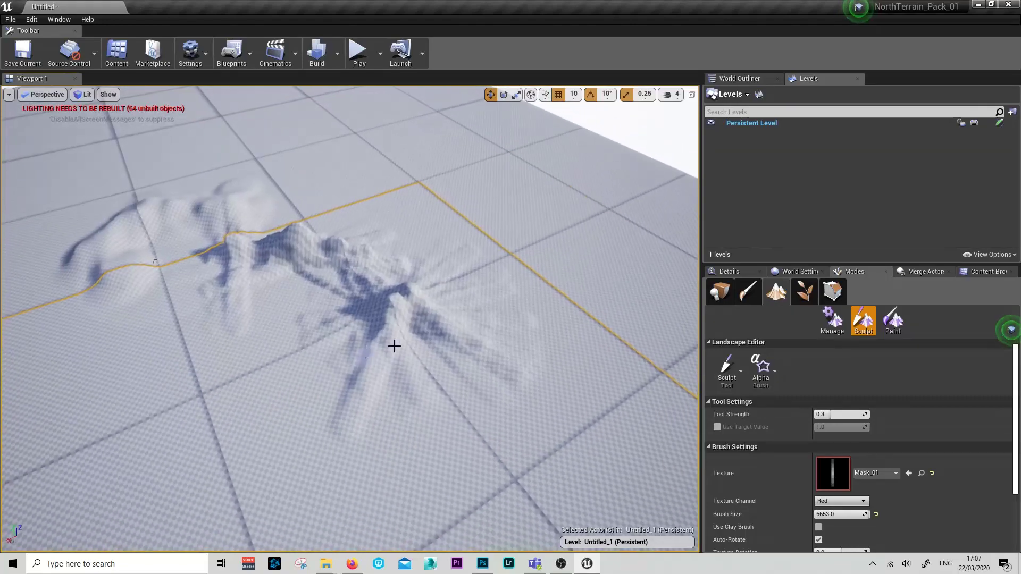
mouse_move(418, 360)
left_mouse_down()
mouse_move(367, 360)
mouse_move(400, 328)
left_mouse_up()
right_click_drag(400, 329, 406, 323)
mouse_move(406, 322)
left_mouse_down()
mouse_move(455, 325)
mouse_move(469, 362)
mouse_move(452, 361)
mouse_move(444, 457)
left_mouse_up()
mouse_move(444, 457)
right_mouse_down()
mouse_move(458, 474)
mouse_move(473, 460)
right_mouse_up()
mouse_move(338, 300)
left_mouse_down()
mouse_move(359, 288)
mouse_move(472, 335)
left_mouse_up()
right_click_drag(472, 334, 462, 297)
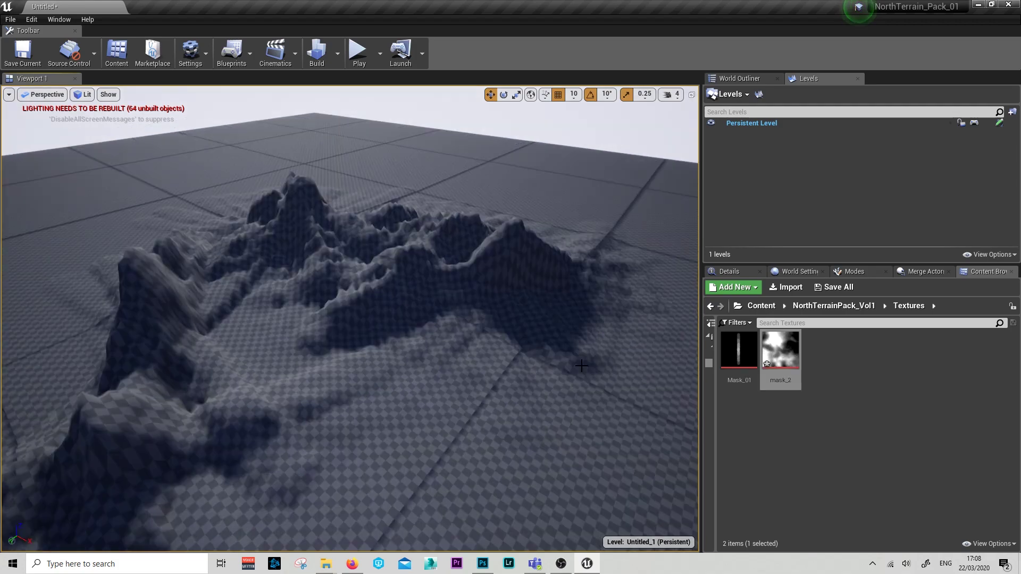
- Replace the alpha brush texture with mask_2
right_click_drag(581, 365, 558, 344)
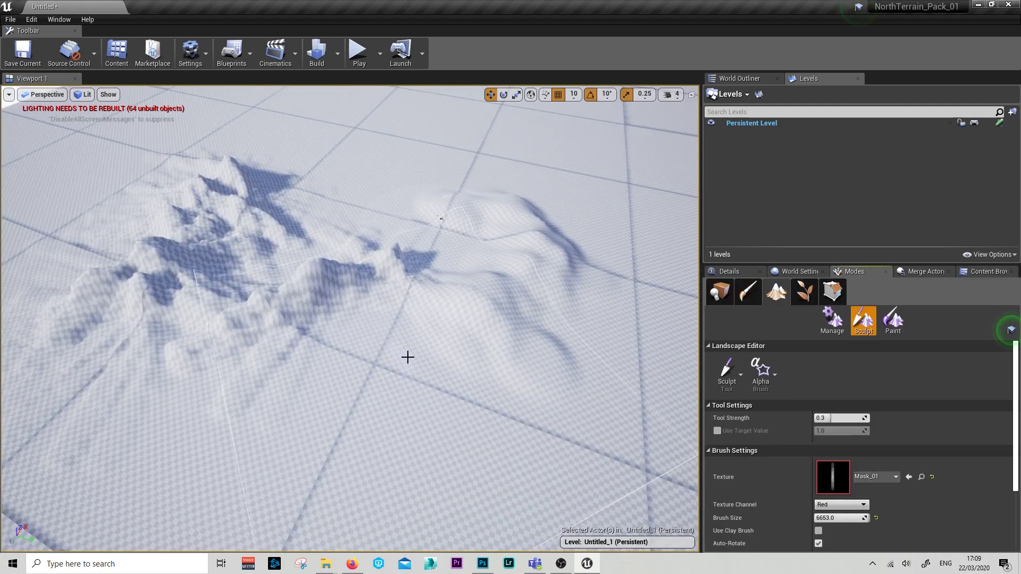
left_click(882, 476)
left_click(872, 340)
mouse_move(362, 301)
right_mouse_down()
mouse_move(404, 290)
mouse_move(457, 330)
mouse_move(363, 301)
mouse_move(468, 264)
mouse_move(465, 291)
mouse_move(461, 276)
mouse_move(426, 297)
mouse_move(372, 271)
right_mouse_up()
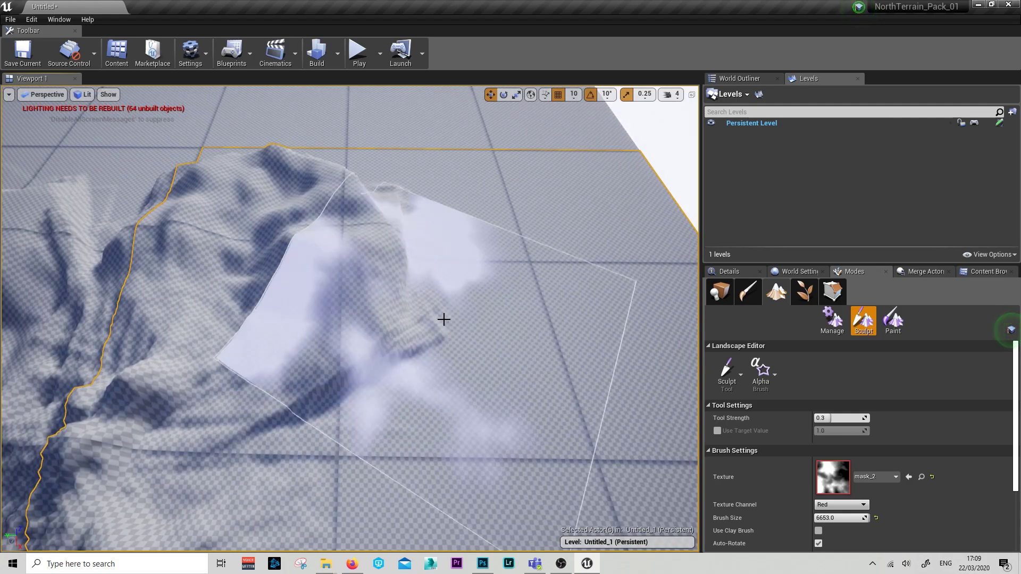
- Undo the last mask_2 stroke and turn off Auto-Rotate for the alpha brush
key("ctrl+z")
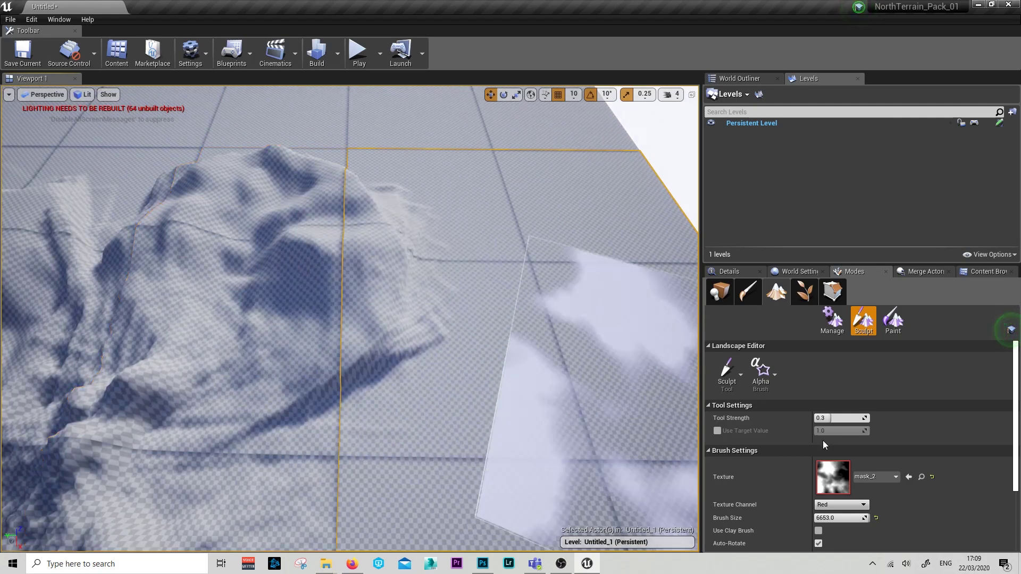
scroll(946, 490, "down", 2)
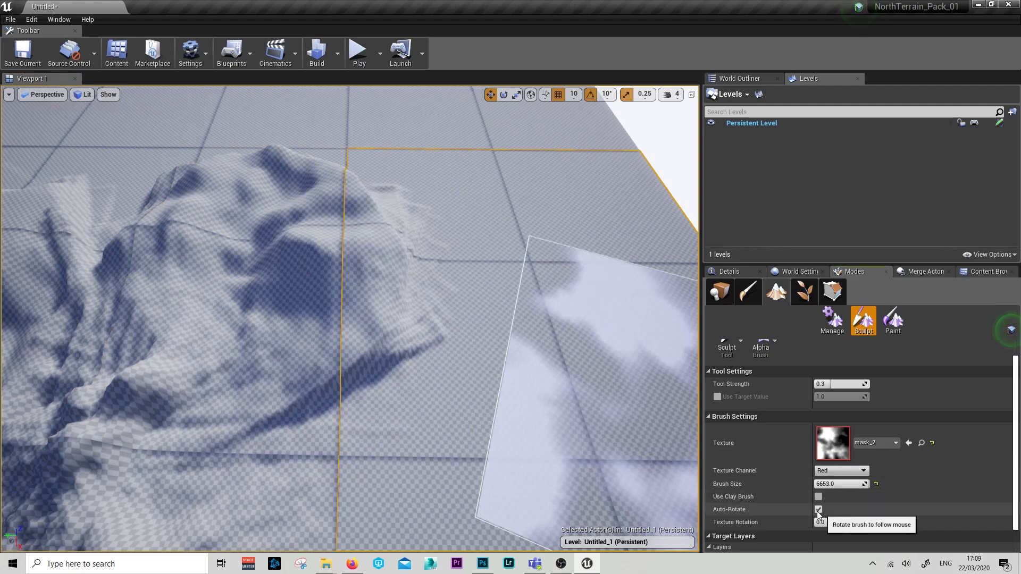
left_click(817, 511)
- Raise the flat ground beside the mountains with a short stroke of the mask_2 alpha brush
mouse_move(468, 366)
right_mouse_down()
mouse_move(469, 401)
mouse_move(467, 376)
right_mouse_up()
right_click_drag(312, 403, 276, 425)
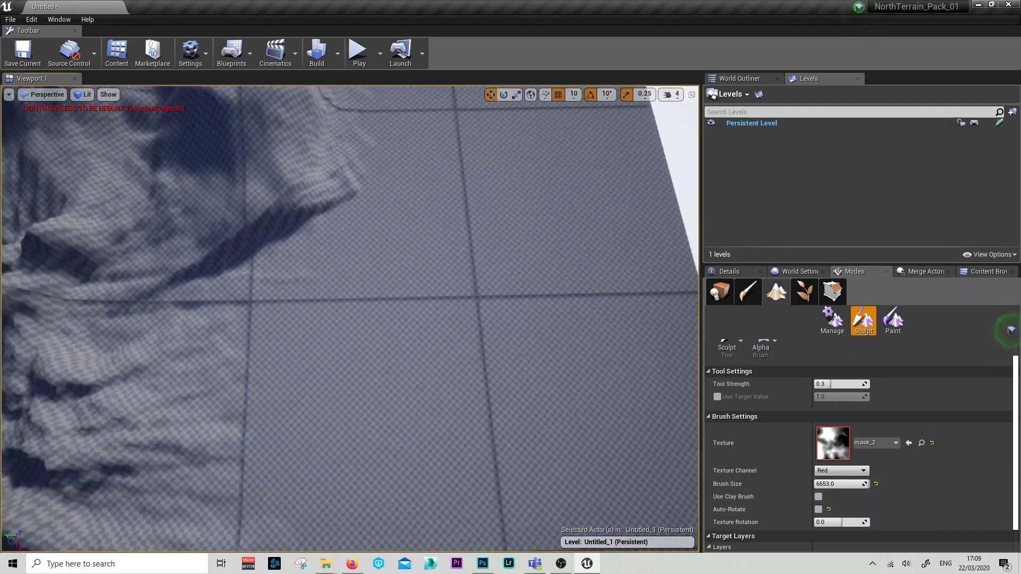
left_click_drag(349, 385, 351, 394)
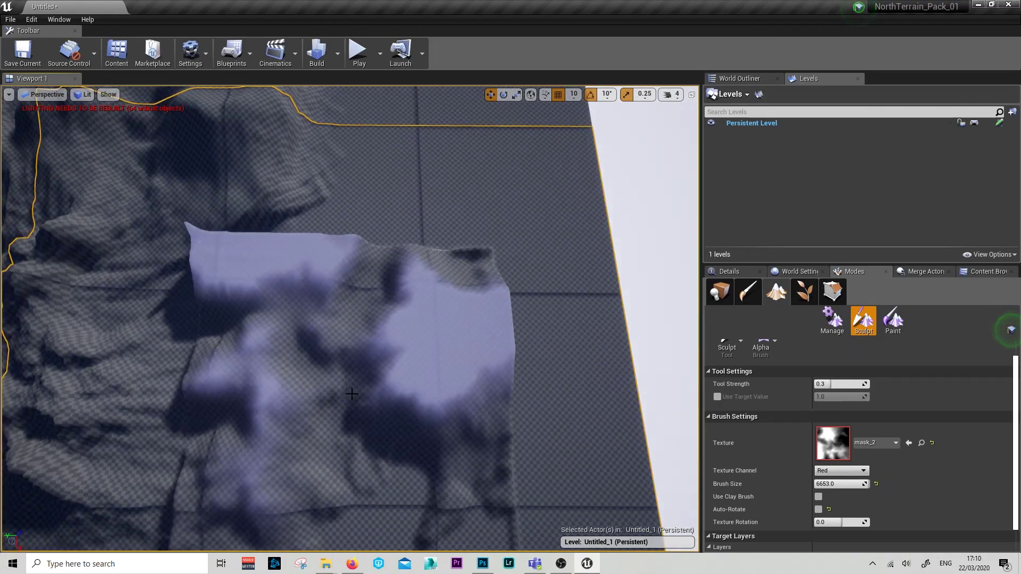
mouse_move(351, 394)
right_mouse_down()
mouse_move(255, 391)
mouse_move(266, 367)
mouse_move(414, 329)
mouse_move(446, 340)
mouse_move(457, 362)
right_mouse_up()
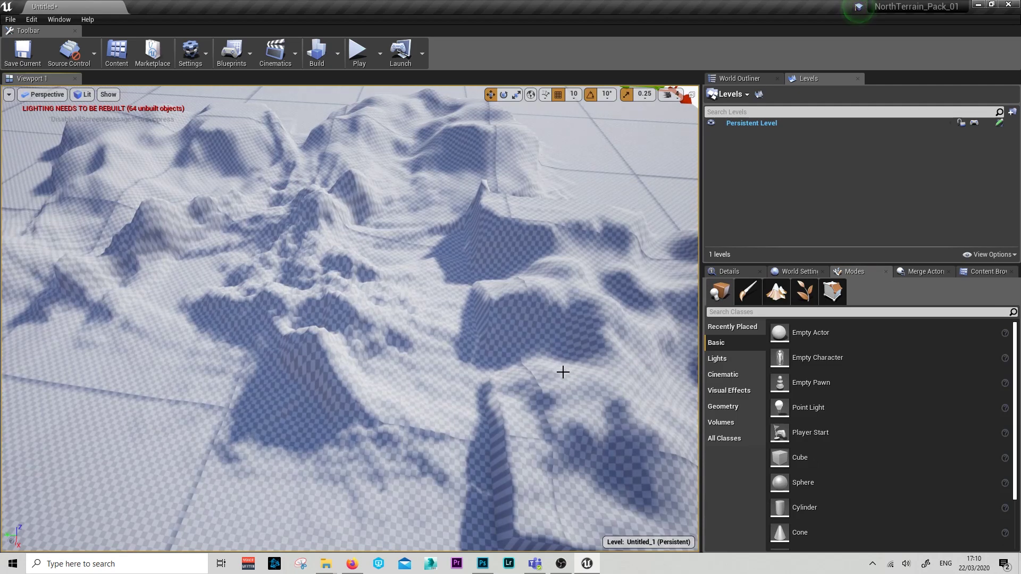